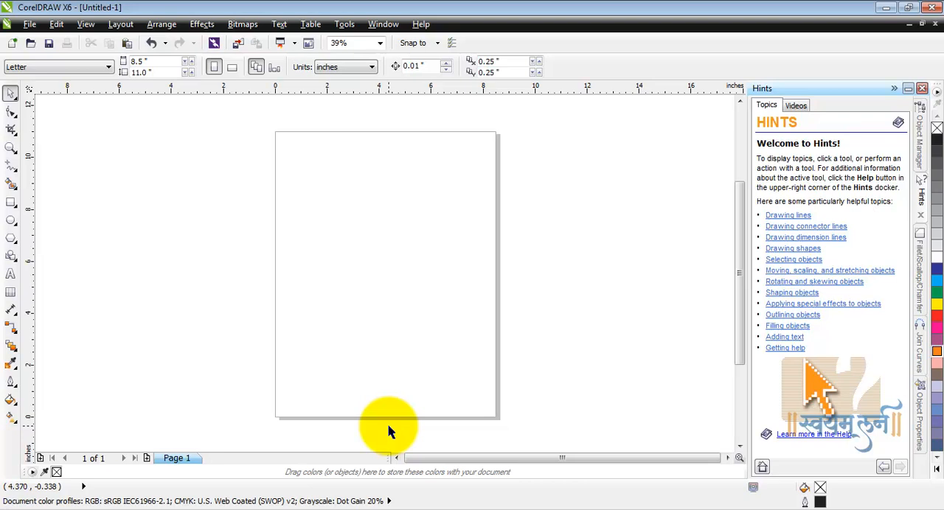
Draw a wide rectangle near the page's middle and a smaller one, about 2.58 by 1.92 inches, near the bottom of the page.
left_click(11, 201)
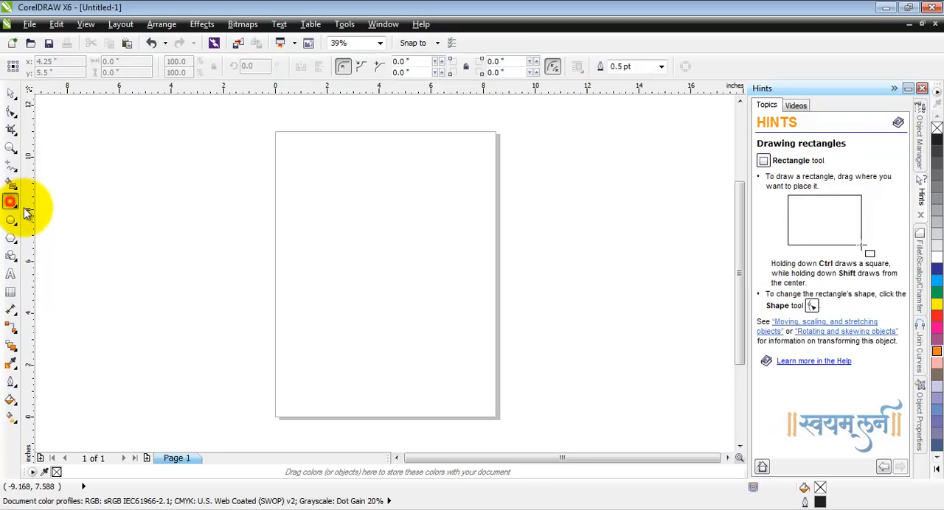
left_click_drag(307, 222, 391, 283)
left_click_drag(351, 332, 418, 382)
Draw one circle about 1.78 inches in diameter above the wide rectangle and another circle against the page's right edge.
left_click(12, 220)
left_click(57, 217)
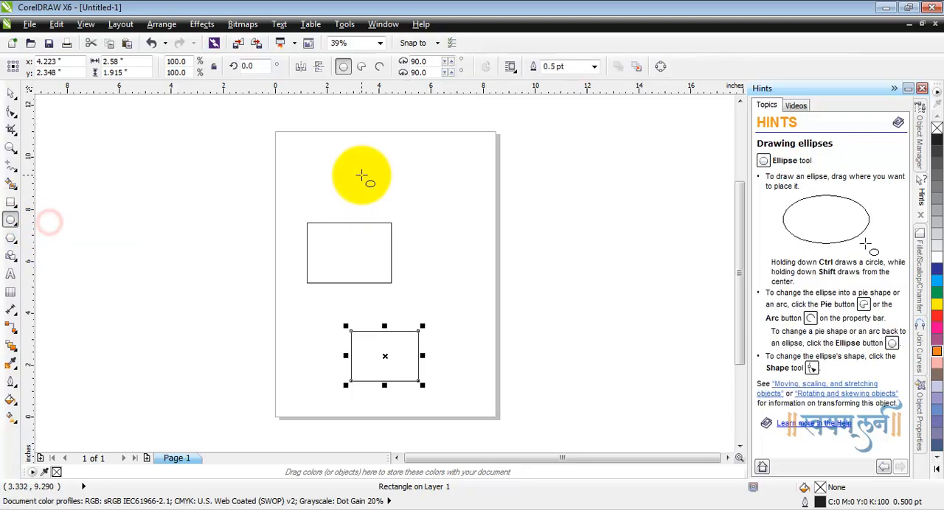
left_click_drag(360, 157, 415, 213)
left_click_drag(438, 294, 480, 238)
Move the lower rectangle down and left so its center is at about x 2.9, y 1.7 inches.
left_click(12, 96)
left_click(71, 190)
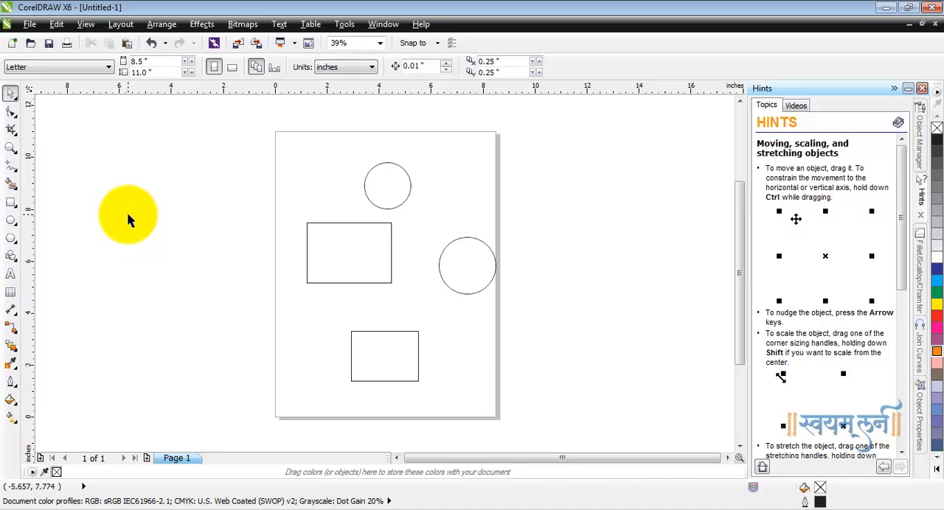
left_click(396, 361)
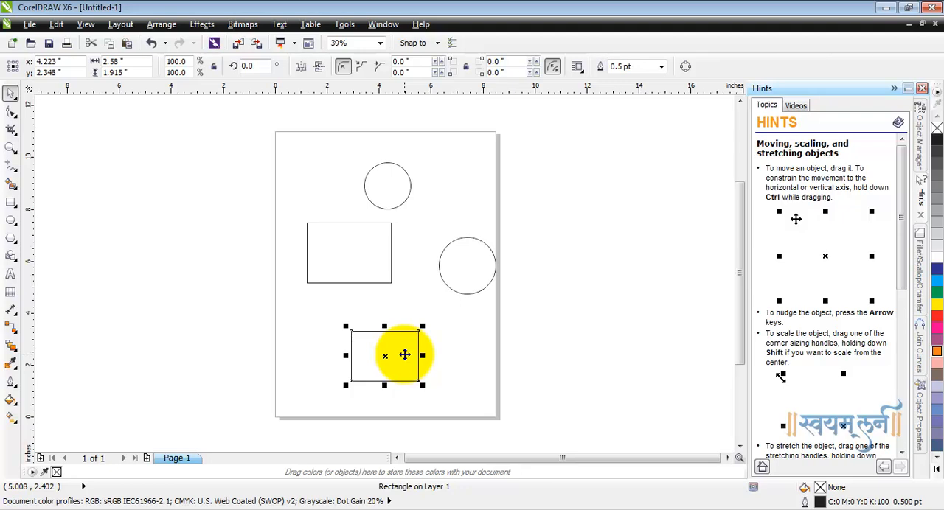
left_click_drag(404, 353, 350, 373)
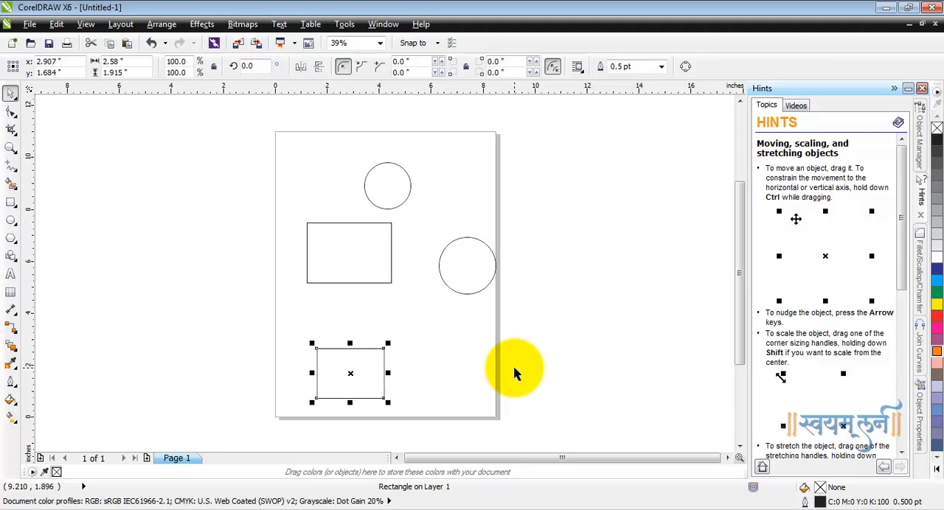
Move the upper circle so its center snaps to the midpoint of the wide rectangle's top edge.
left_click(384, 188)
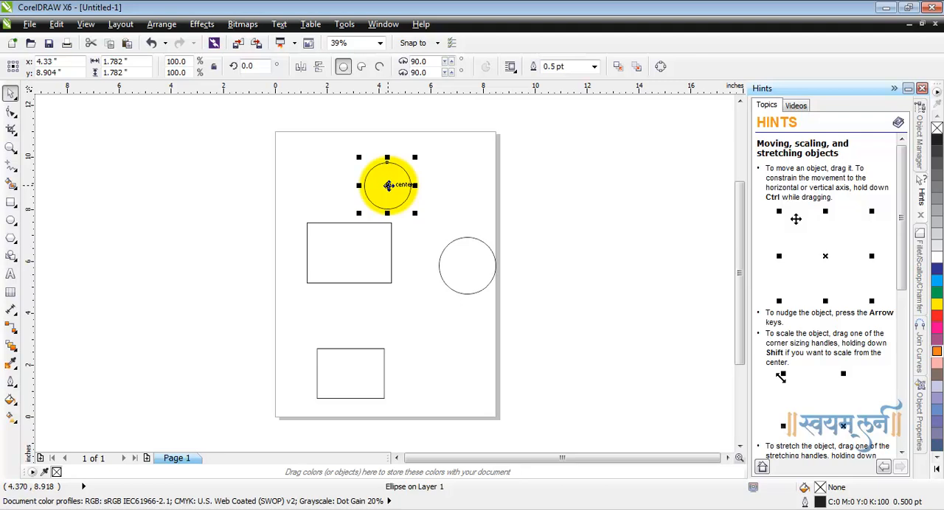
left_click_drag(388, 185, 391, 222)
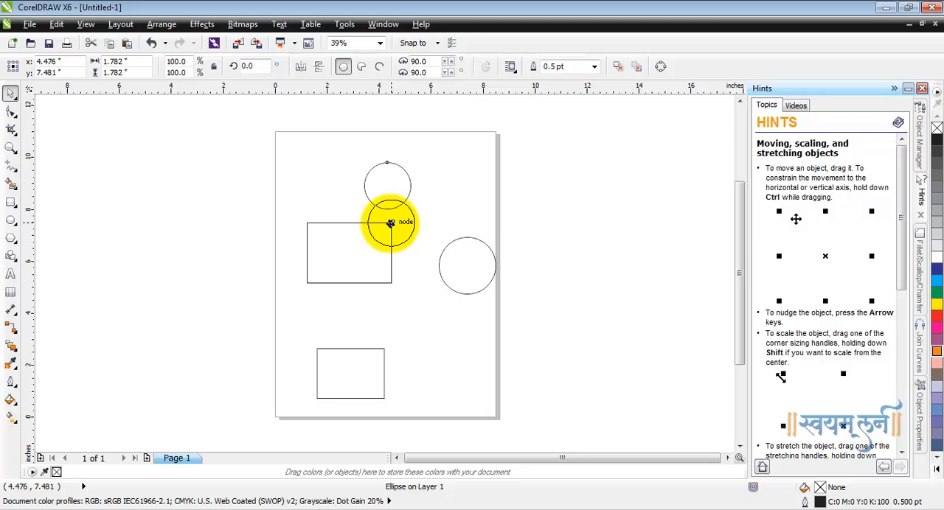
left_click_drag(390, 223, 379, 224)
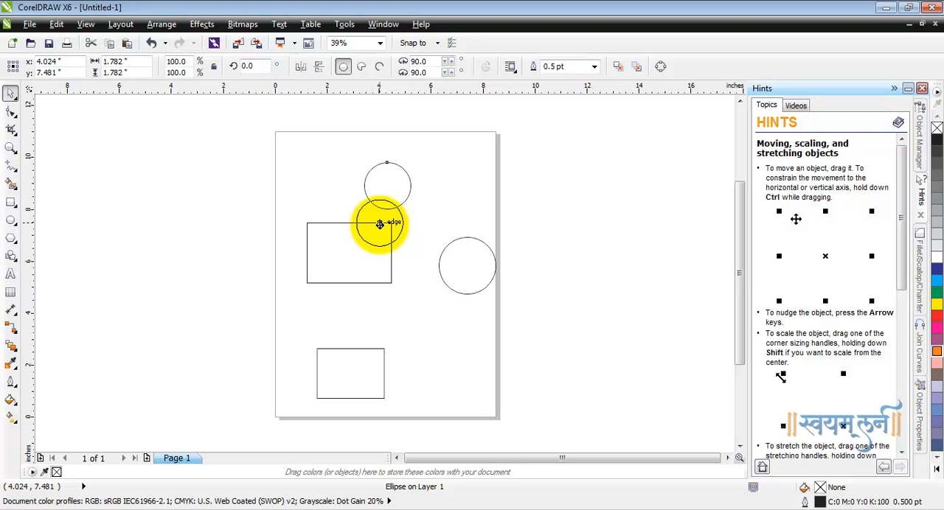
left_click_drag(379, 224, 375, 224)
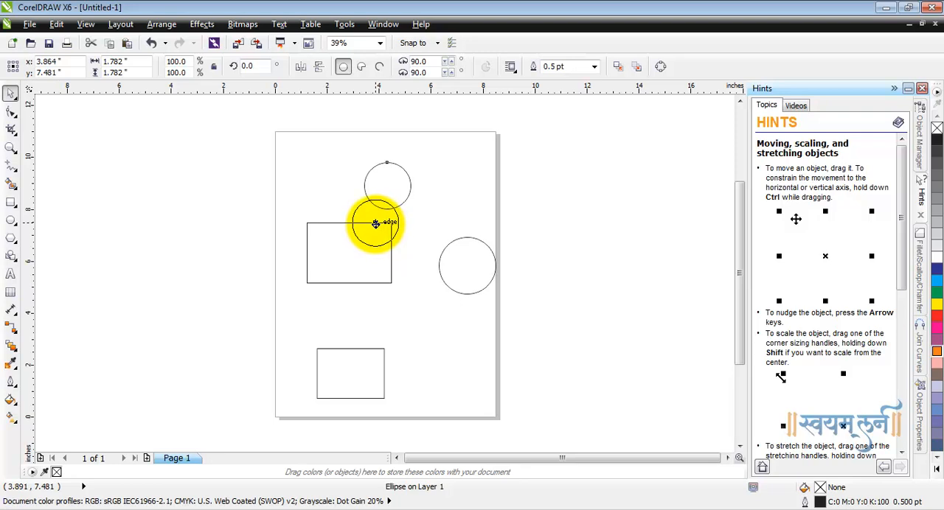
left_click_drag(375, 224, 351, 224)
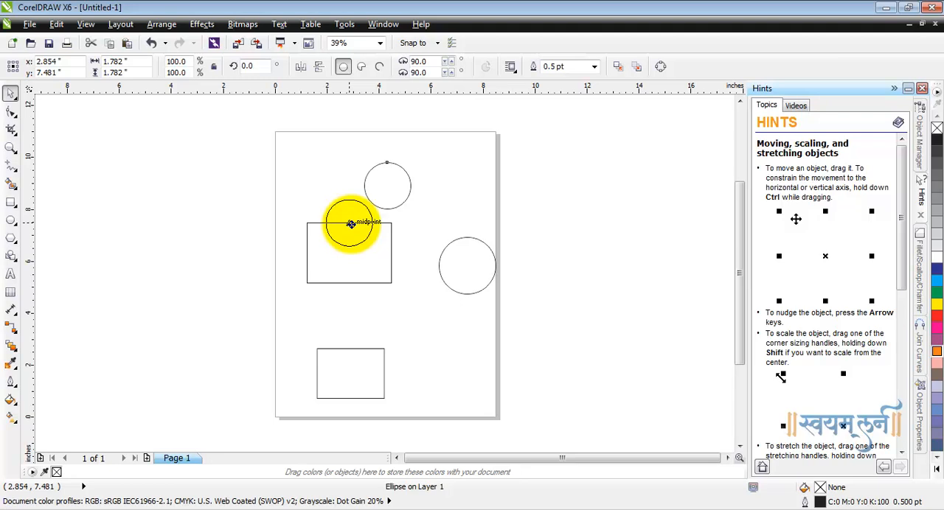
left_click_drag(351, 224, 350, 224)
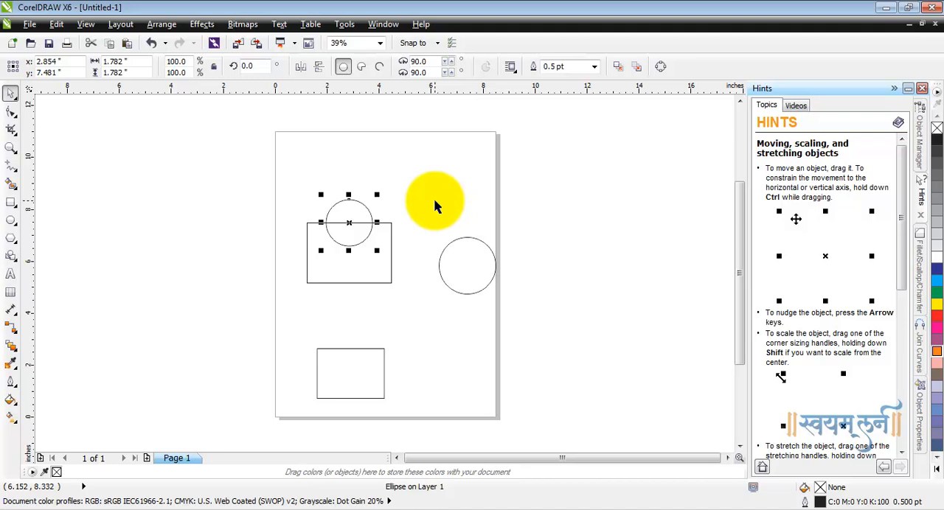
Review the Snap to Objects modes in the workspace options and the list of available snapping targets.
left_click(344, 24)
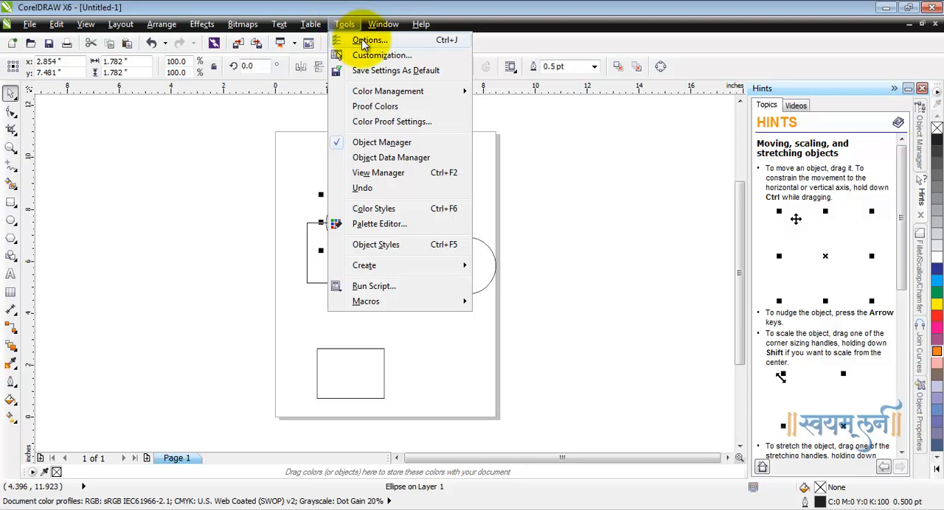
left_click(364, 41)
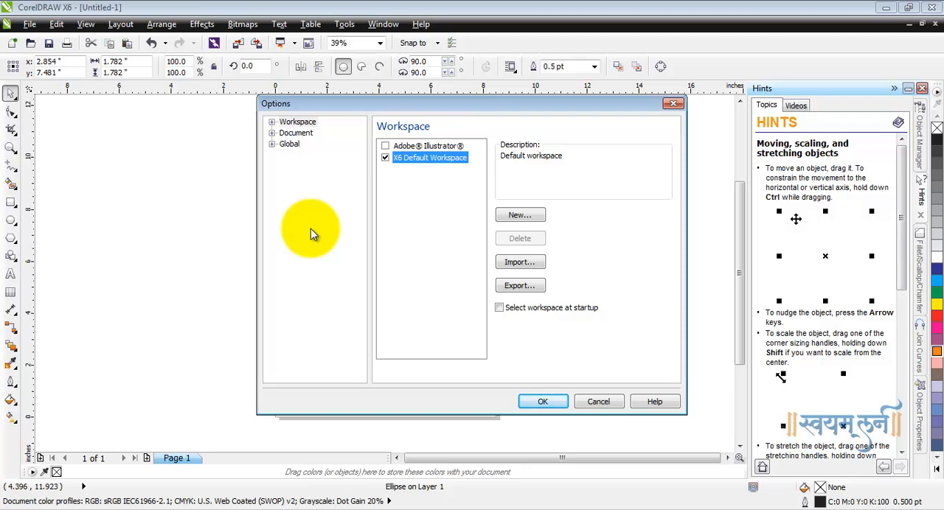
left_click(272, 122)
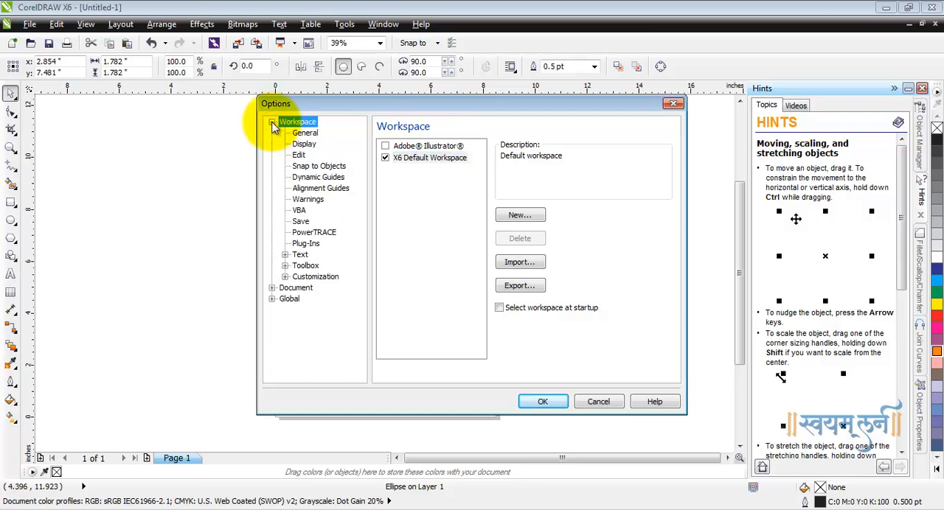
left_click(331, 167)
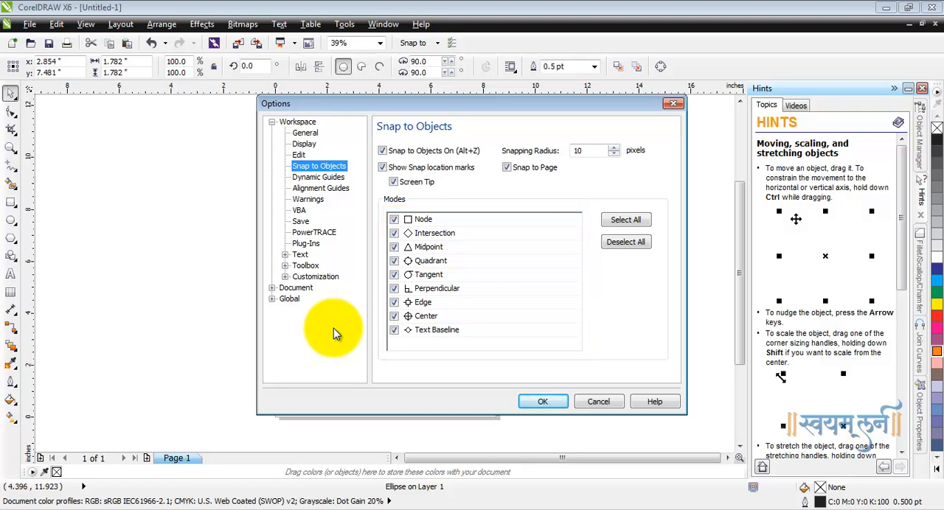
left_click(550, 403)
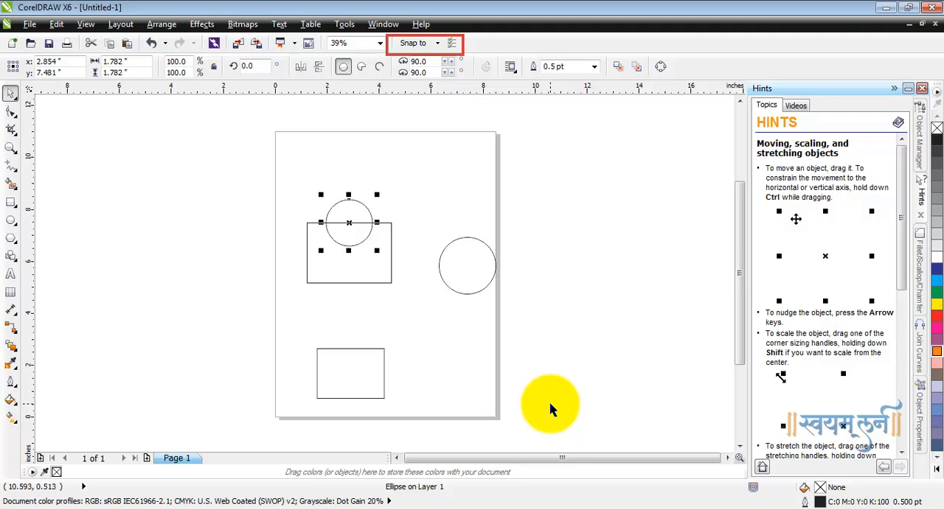
left_click(437, 43)
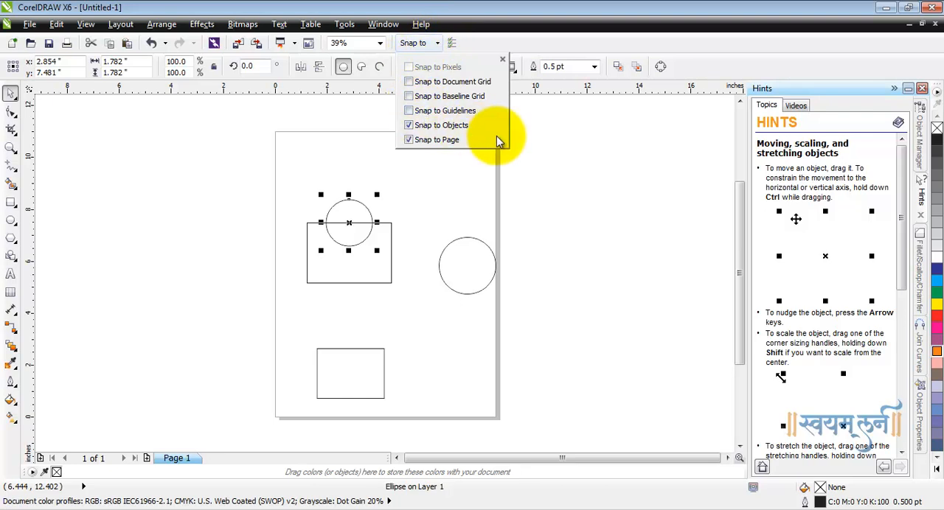
left_click(534, 213)
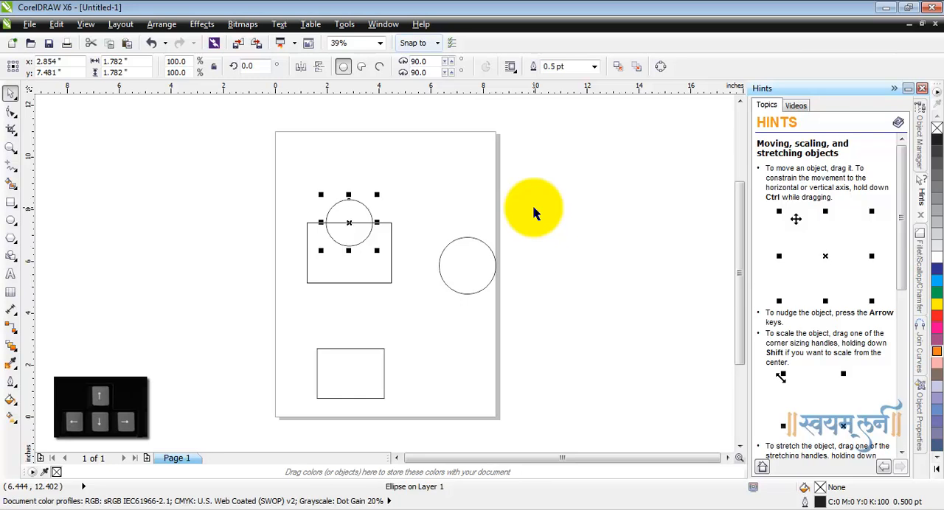
Nudge the lower rectangle upward until its center is at about y 3.34 inches.
left_click(368, 367)
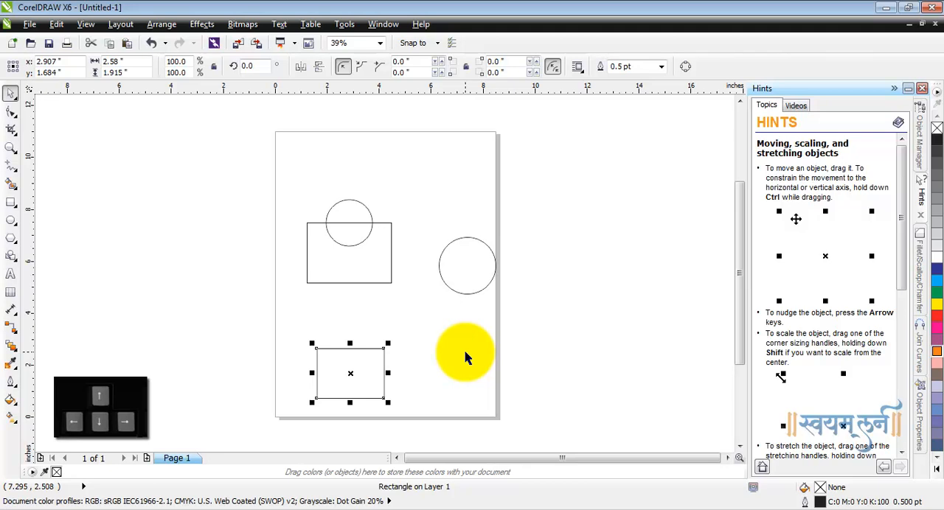
key("Up")
key("Up")
key("Up")
key("Up")
key("Up")
key("Up")
key("Up")
key("Up")
key("Up")
key("Up")
key("Up")
key("Up")
key("Up")
key("Up")
key("Up")
key("Up")
key("Up")
key("Up")
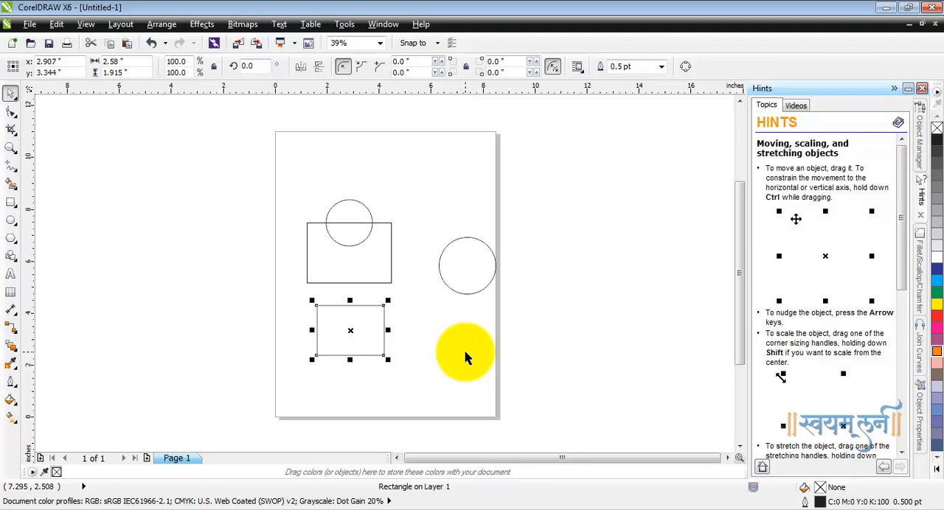
Nudge the lower rectangle back down until its center is at about y 2.59 inches.
key("Down")
key("Down")
key("Down")
key("Down")
key("Down")
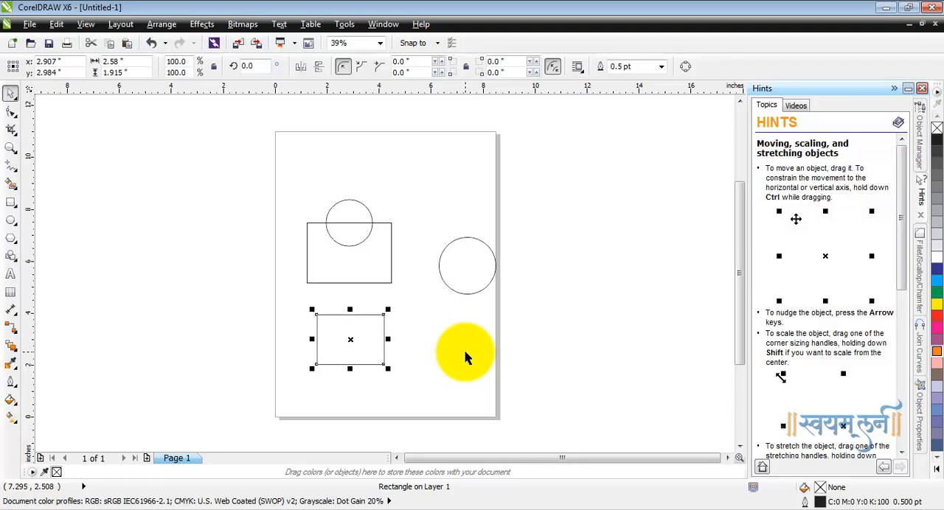
key("Down")
key("Down")
key("Down")
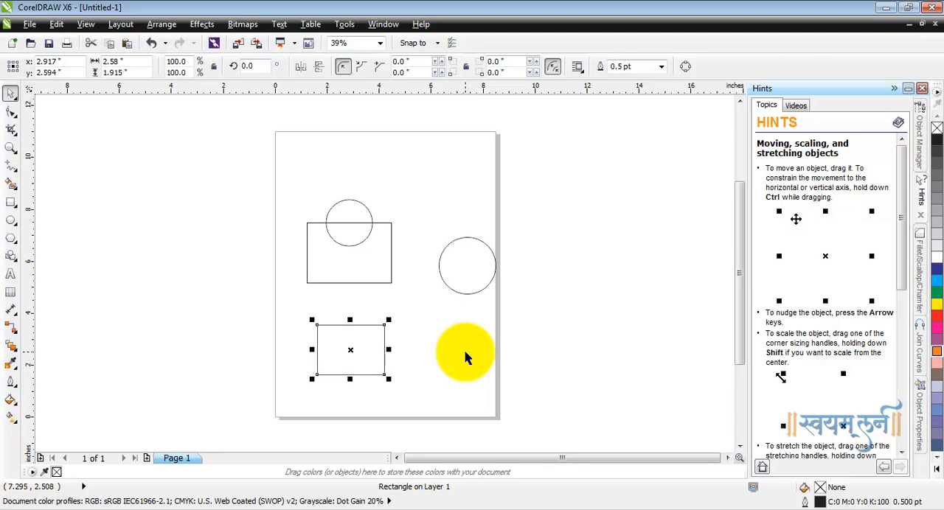
Nudge the lower rectangle to the right until its center is at about x 3.8 inches.
key("Right")
key("Right")
key("Right")
key("Right")
key("Right")
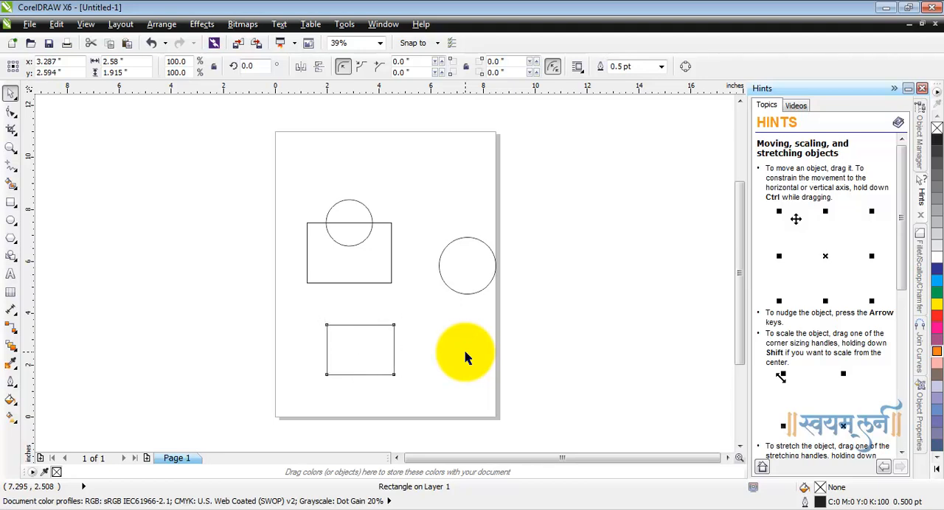
key("Right")
key("Right")
key("Right")
key("Right")
key("Right")
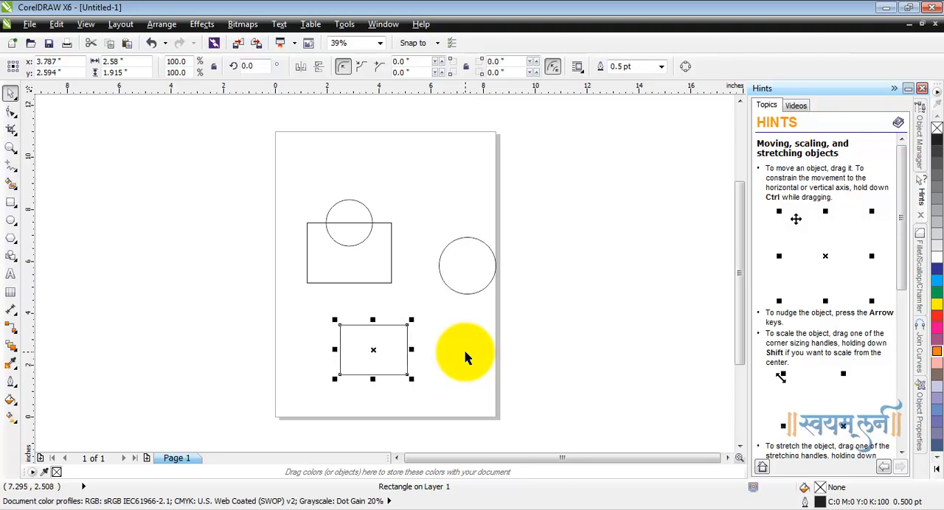
Nudge the lower rectangle to the left until its center is at about x 2.45 inches, and deselect it.
key("Left")
key("Left")
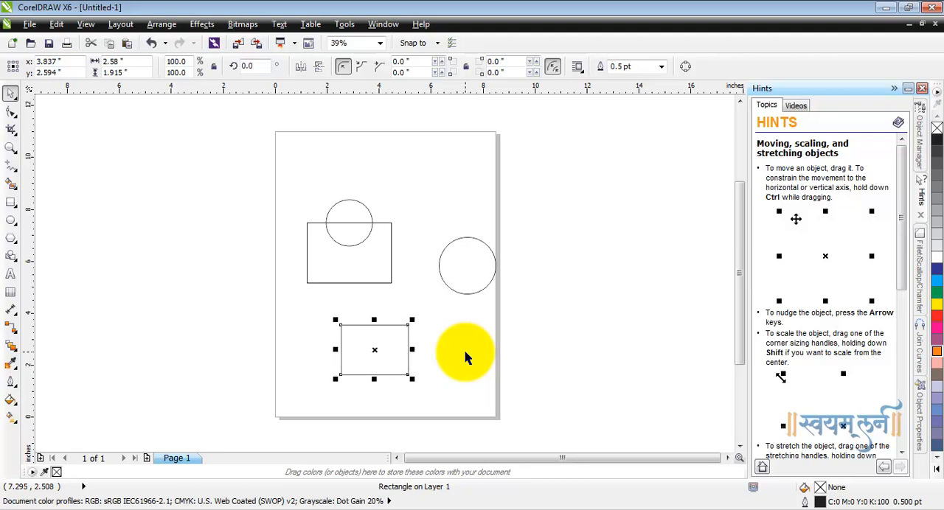
key("Left")
key("Left")
key("Left")
key("Left")
key("Left")
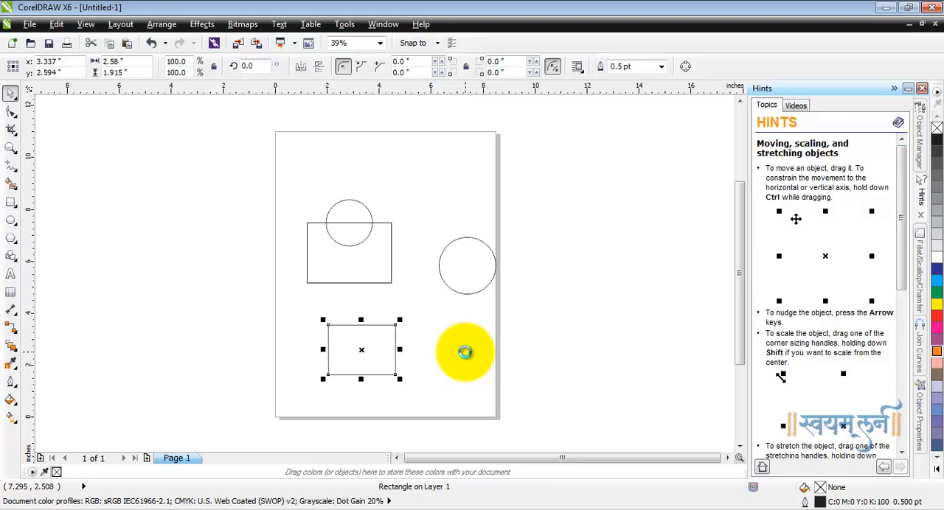
key("Left")
key("Left")
key("Left")
key("Left")
key("Left")
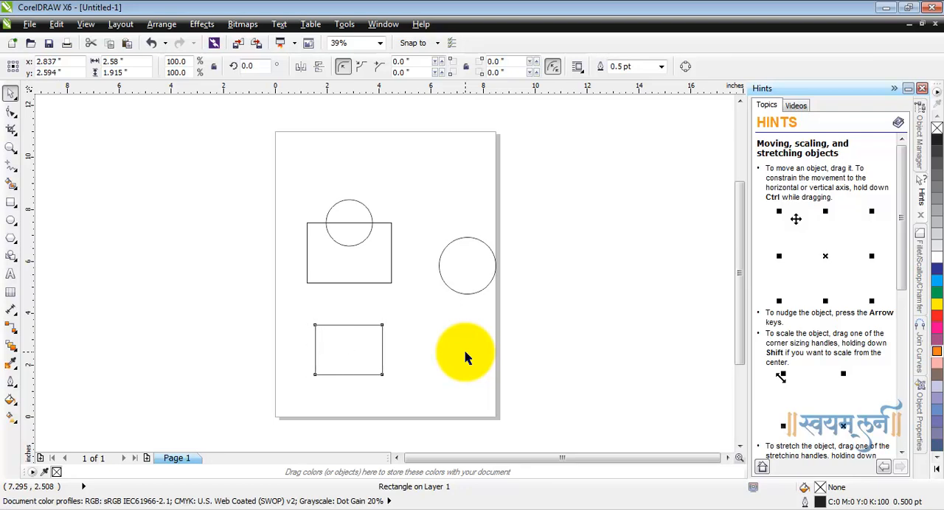
key("Left")
key("Left")
key("Left")
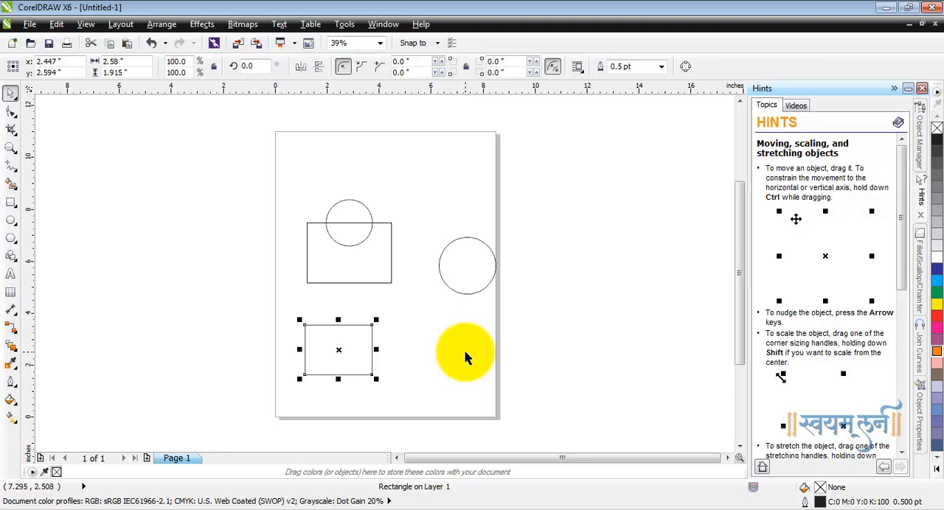
left_click(550, 352)
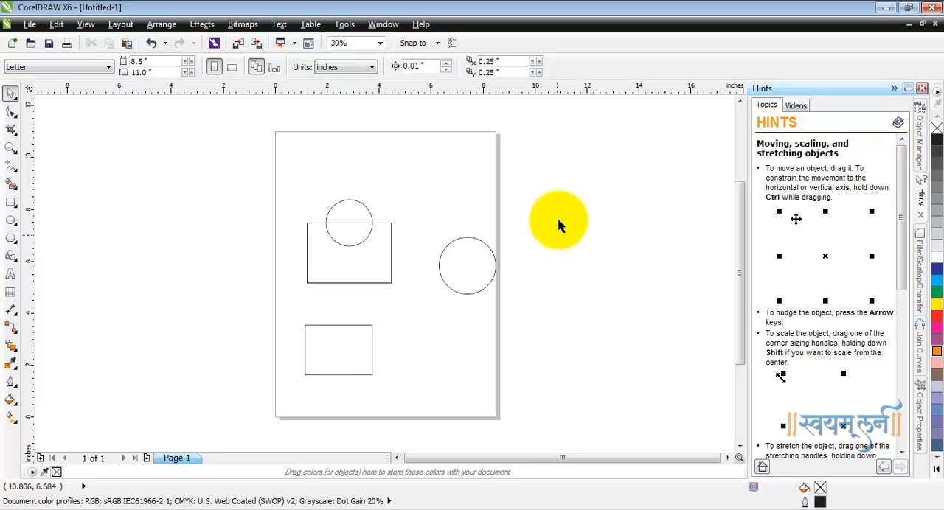
In the ruler options, stop sharing units between duplicate distance, nudge and rulers, and set the nudge units to pixels.
double_click(568, 89)
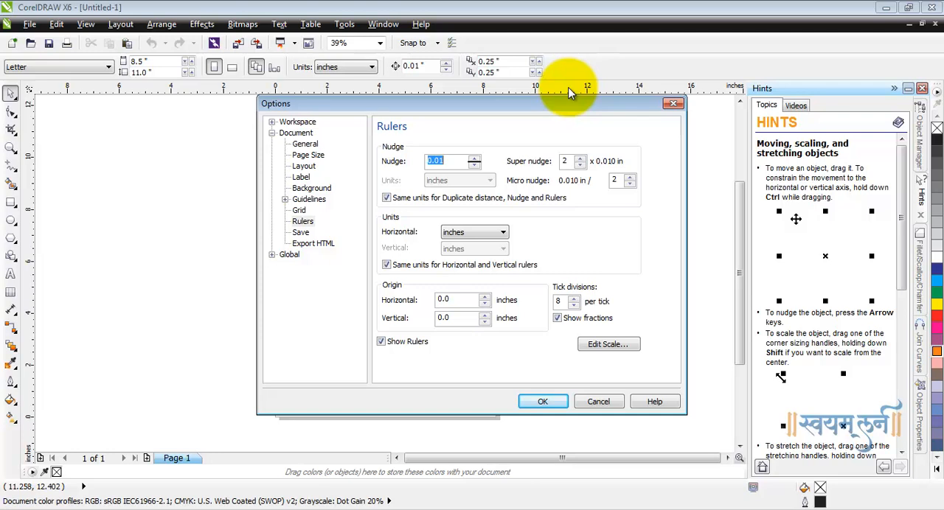
left_click(386, 198)
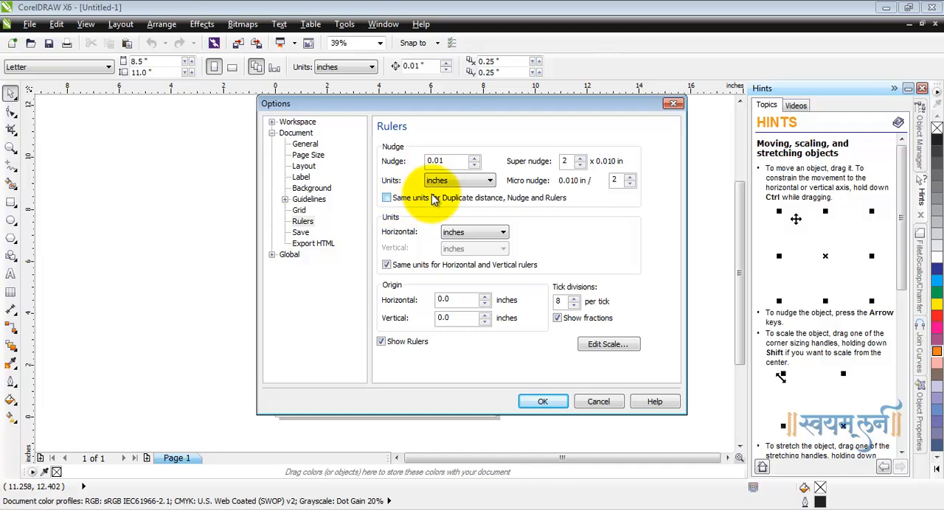
left_click(460, 180)
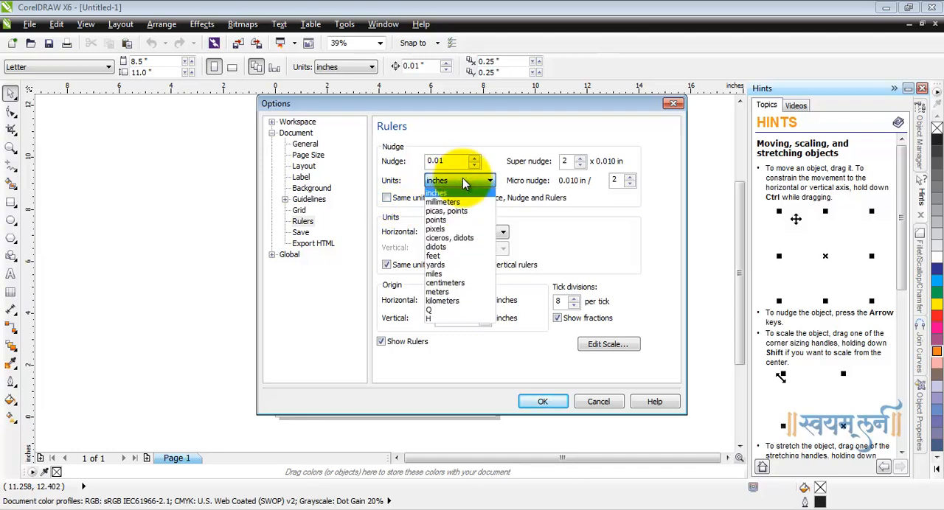
left_click(451, 229)
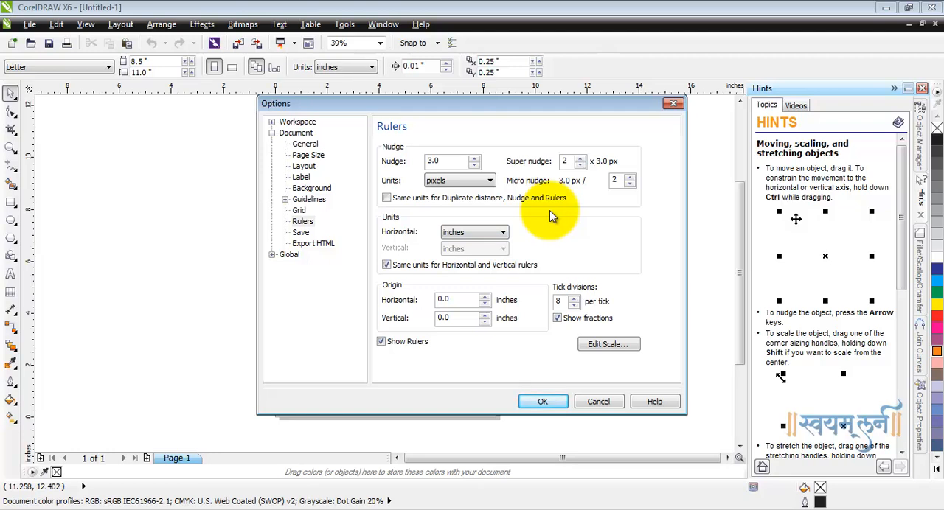
Set the nudge distance to 2.0 pixels, super nudge to 10 and micro nudge to 2, and apply the ruler options.
left_click_drag(449, 161, 413, 166)
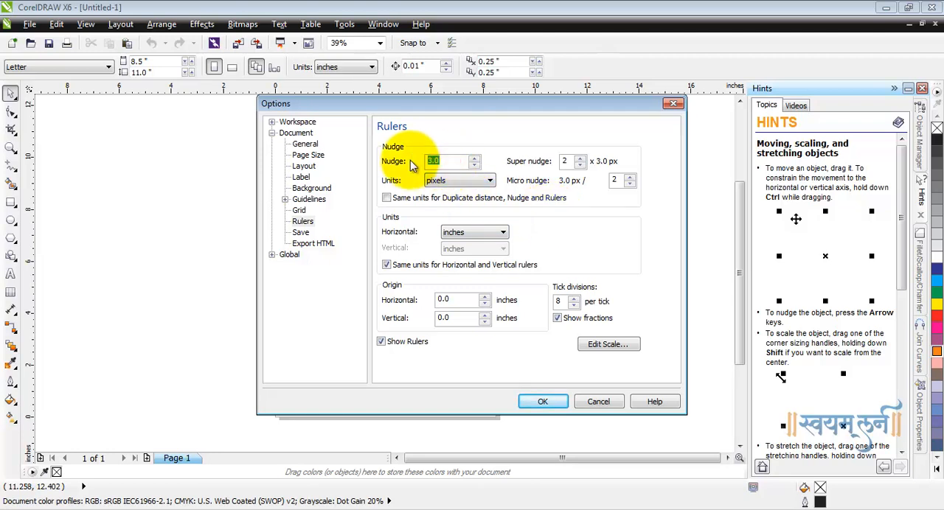
type("2")
double_click(564, 161)
type("10")
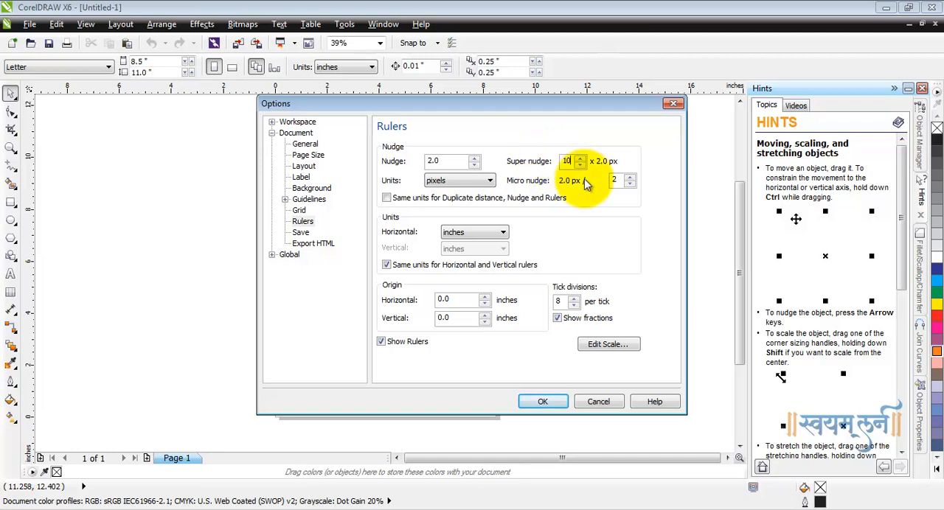
key("Tab")
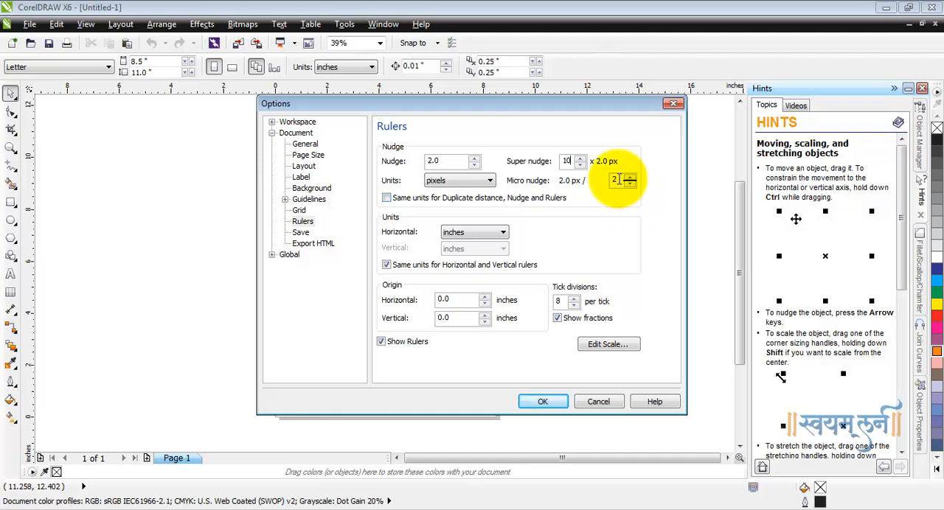
double_click(607, 179)
type("2")
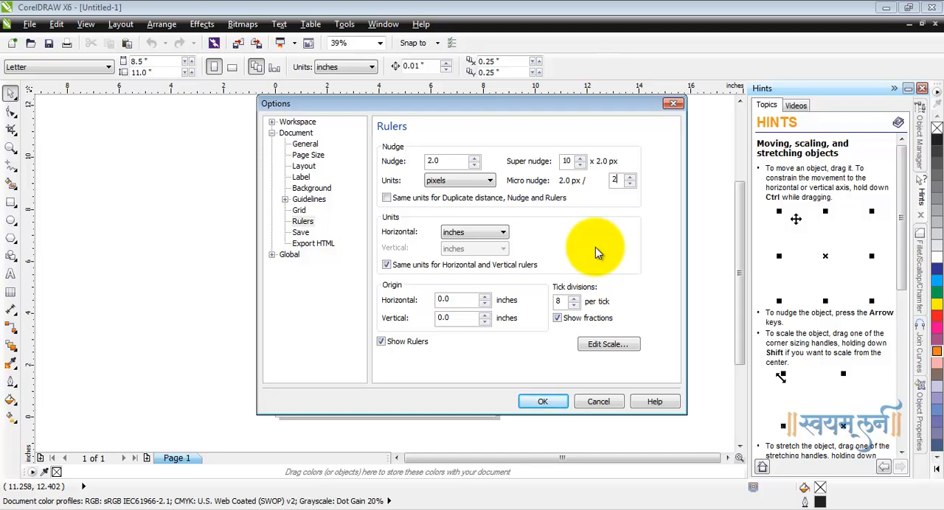
left_click(543, 401)
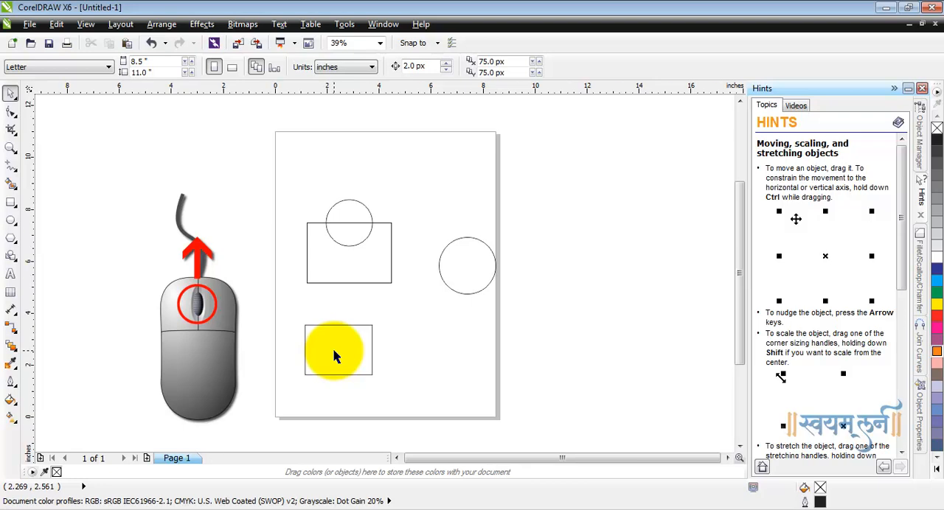
Nudge the lower rectangle to the right using normal and super nudges, bringing its center to about x 2.52 inches.
scroll(334, 353, "up", 4)
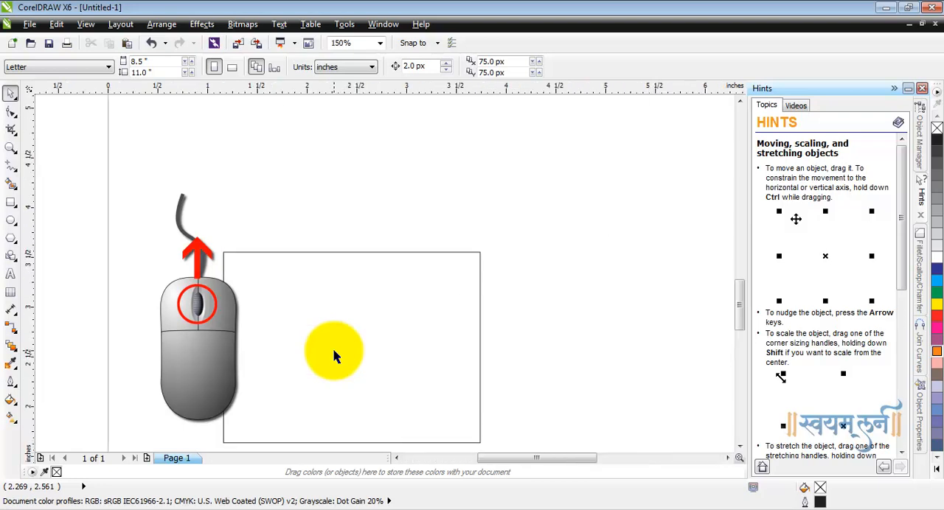
left_click_drag(739, 301, 739, 312)
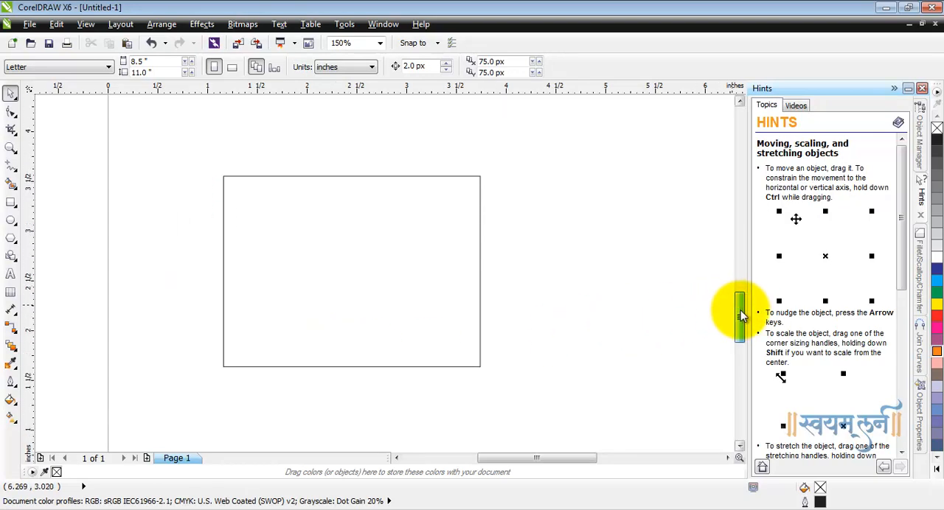
left_click(349, 284)
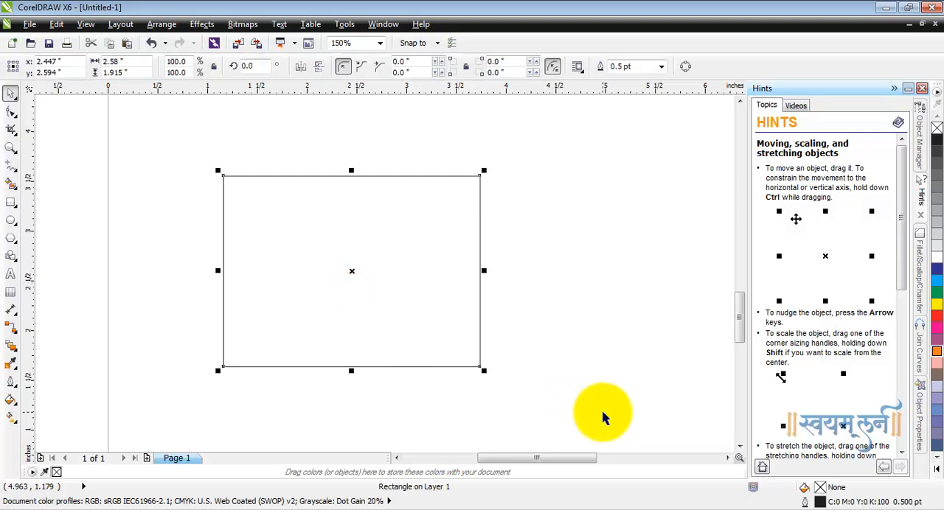
key("Right")
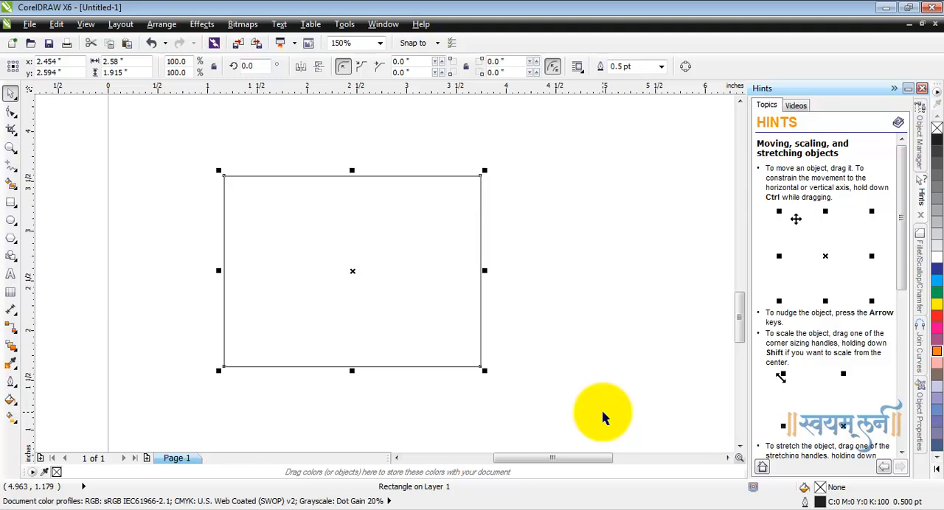
key("Right")
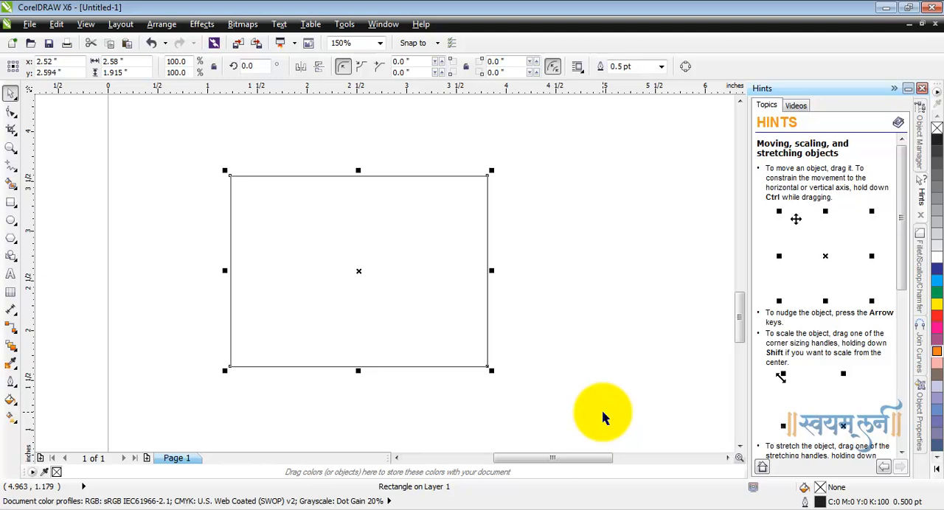
key("Right")
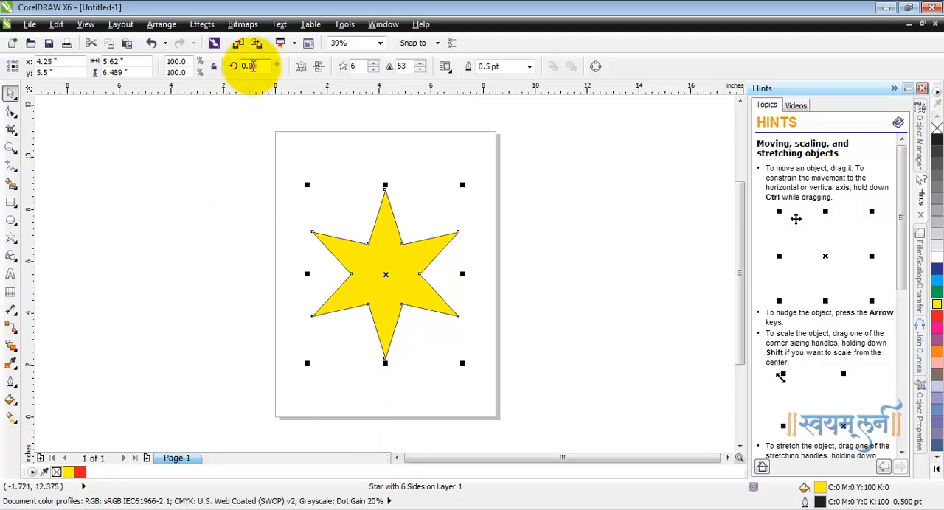
Set the yellow six-pointed star's rotation angle to 45 degrees.
double_click(246, 66)
type("45")
key("Return")
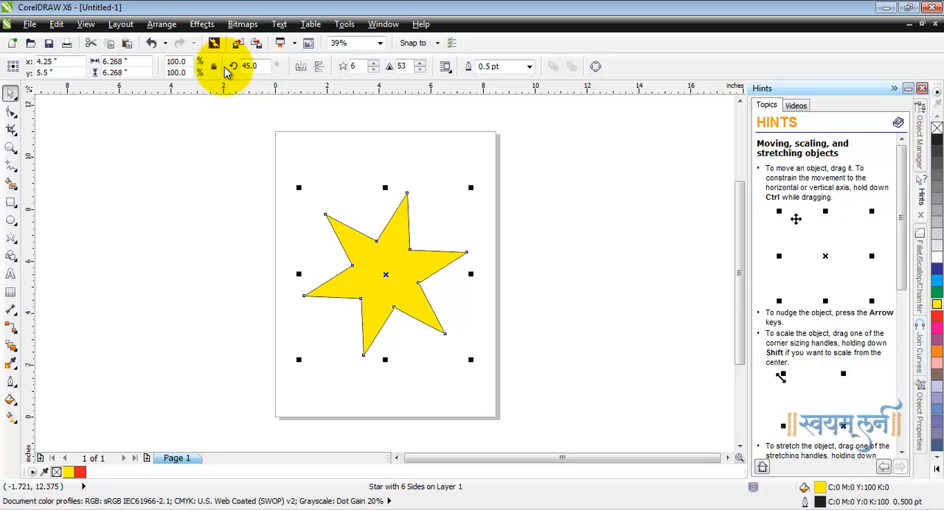
Rotate the star freehand counterclockwise about its center to an angle of about 87.3 degrees.
left_click(399, 255)
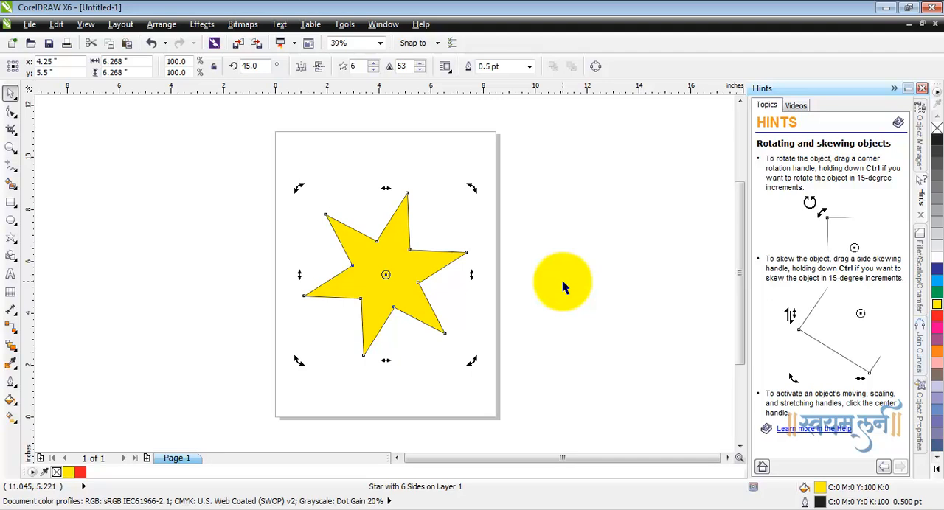
left_click_drag(473, 189, 430, 152)
left_click_drag(467, 185, 446, 165)
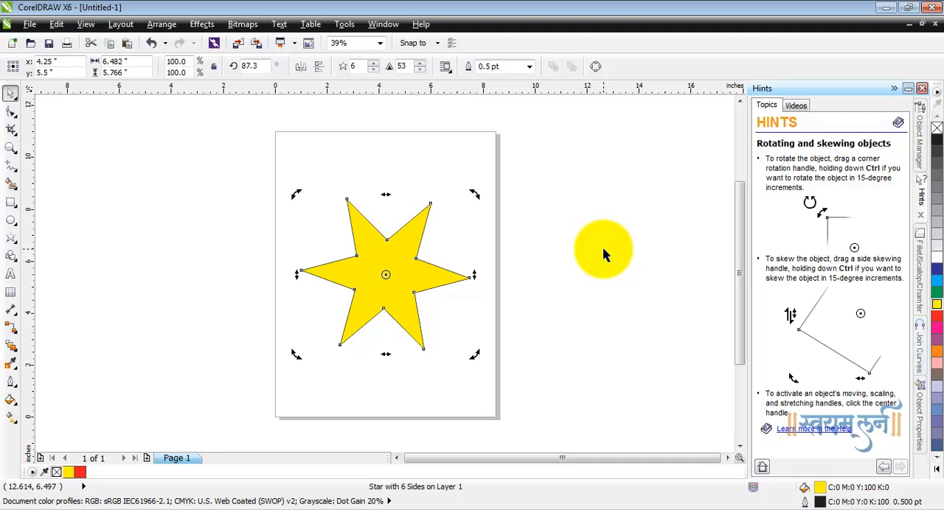
Move the star's rotation center onto its lower-left tip and rotate the star clockwise around it to about 67.6 degrees.
left_click_drag(385, 276, 340, 344)
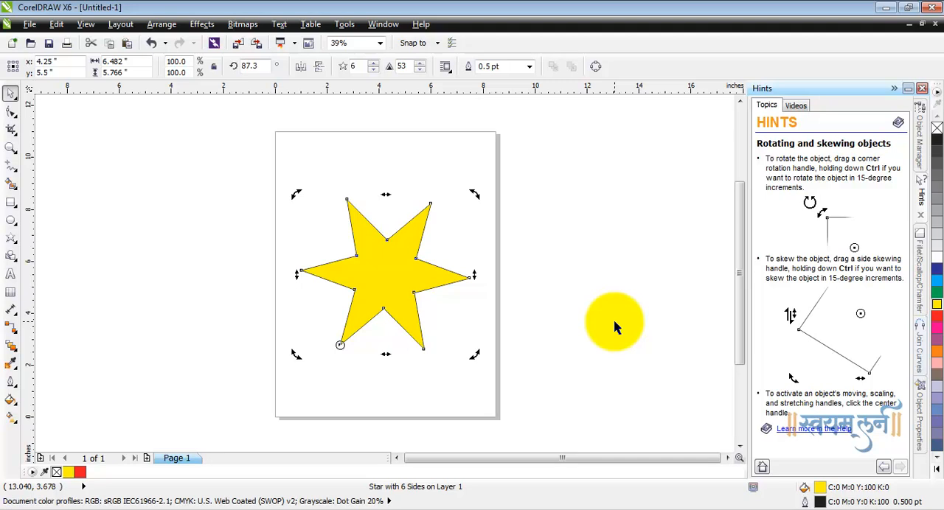
left_click_drag(477, 194, 586, 274)
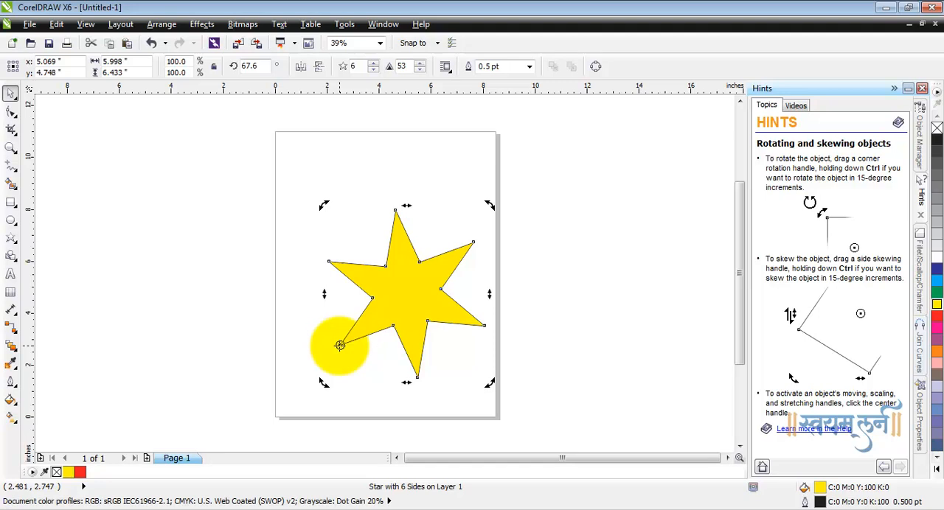
Rotate the star around the page's lower-left corner to about 72.7 degrees, and return its rotation center to the star's middle.
left_click_drag(339, 345, 275, 417)
mouse_move(491, 207)
left_mouse_down()
mouse_move(421, 156)
mouse_move(494, 217)
left_mouse_up()
left_click_drag(274, 417, 396, 284)
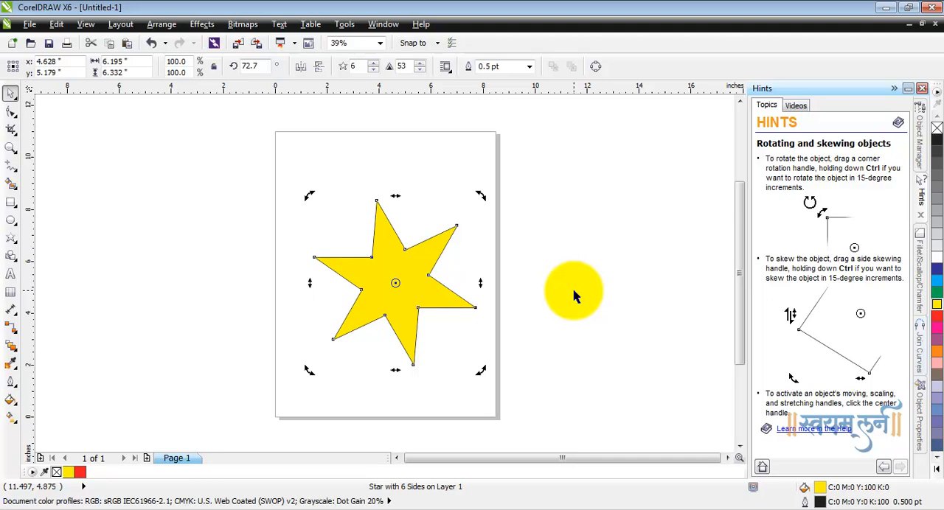
Skew the star vertically by raising its right side, and skew it horizontally by shifting its lower edge to the left.
left_click_drag(481, 284, 484, 218)
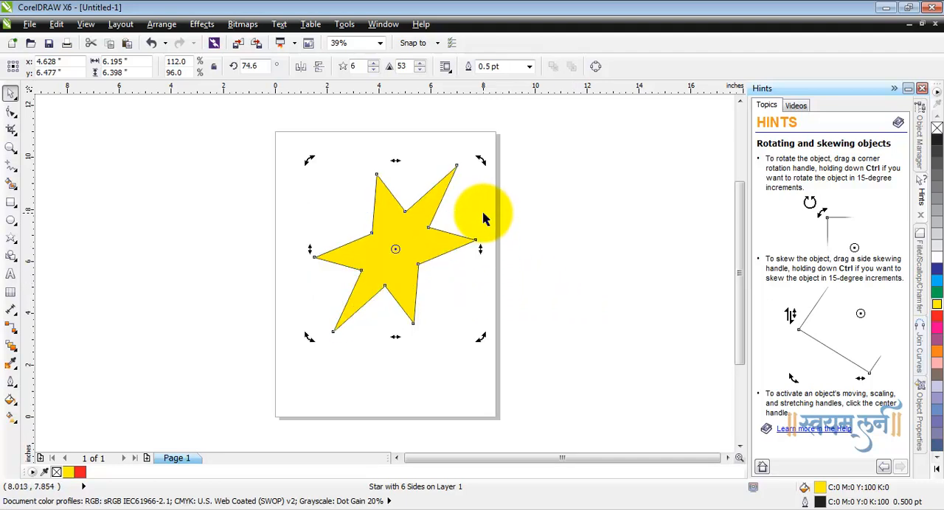
left_click_drag(396, 337, 362, 335)
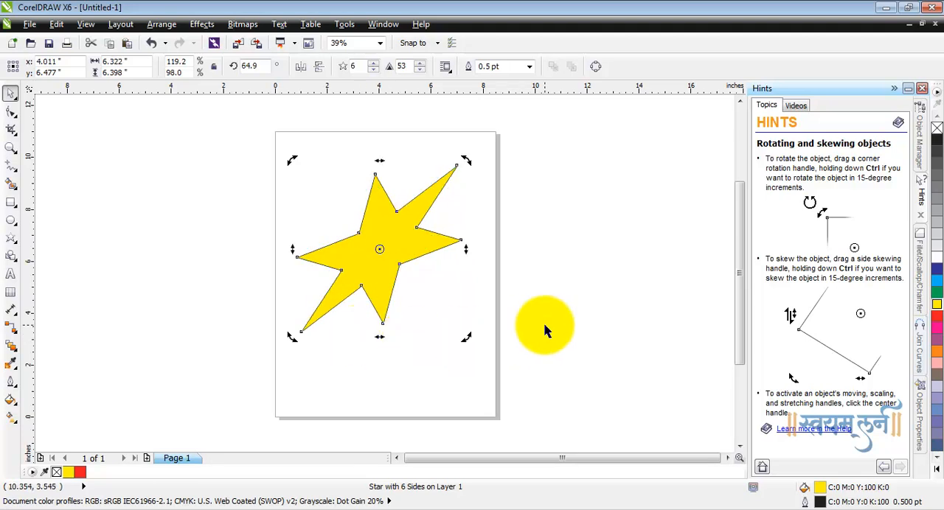